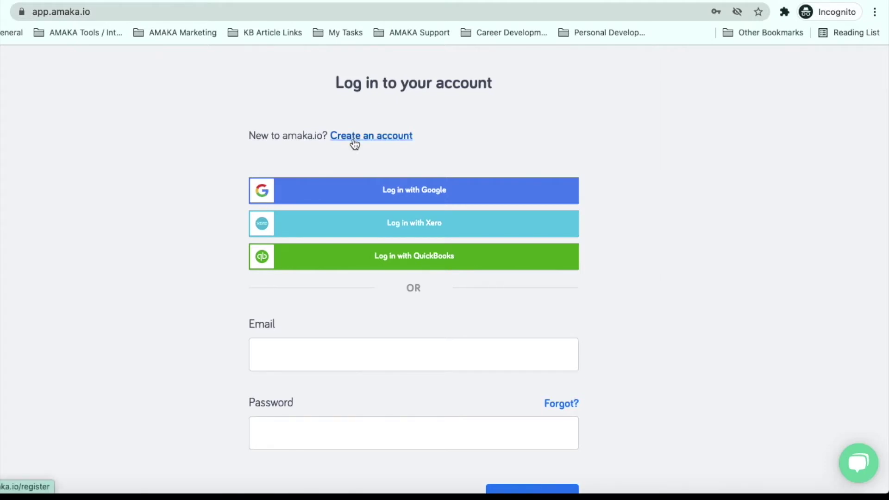
# Sign in to Amaka with the QuickBooks account and authorize its data access.
pyautogui.click(354, 142)
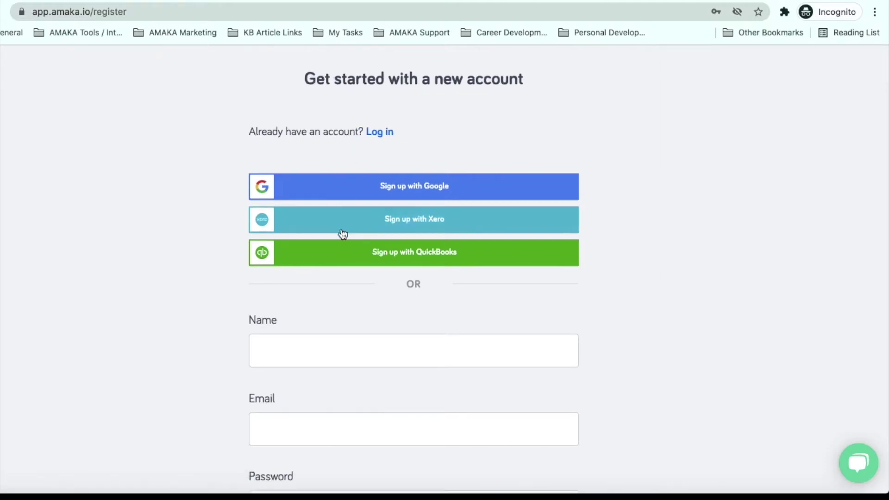
pyautogui.scroll(-1, 309, 279)
pyautogui.scroll(-2, 307, 207)
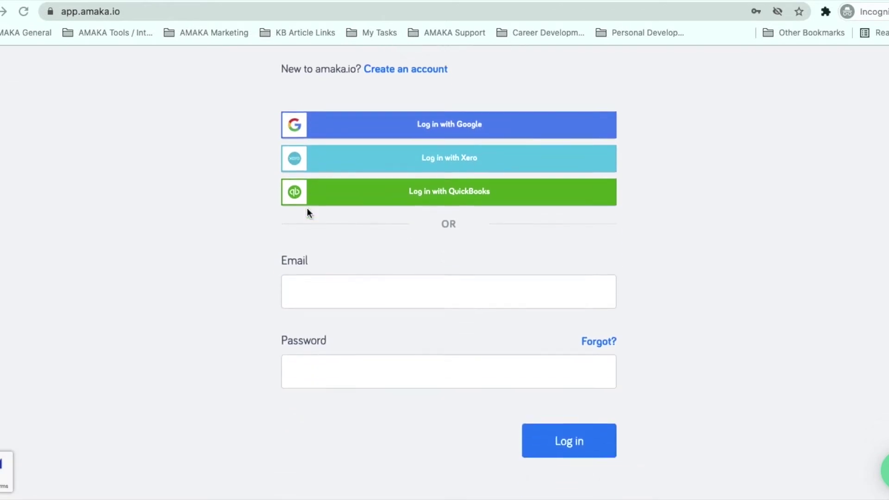
pyautogui.scroll(-1, 307, 209)
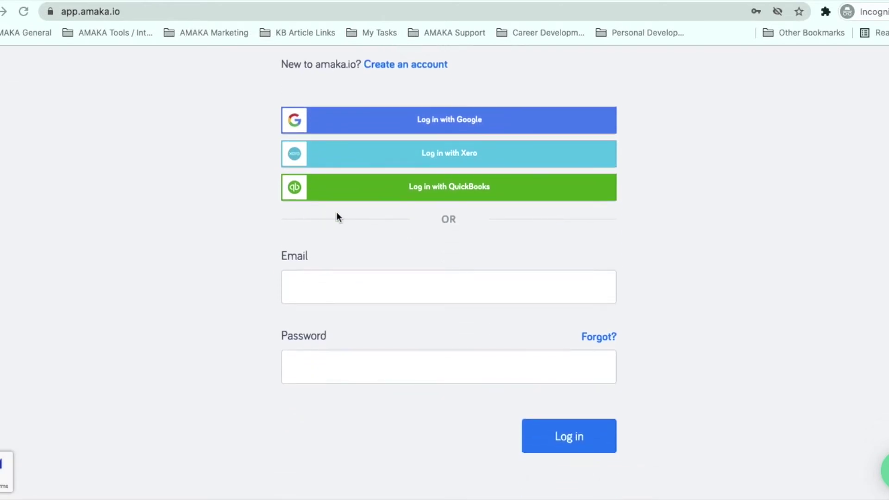
pyautogui.click(418, 191)
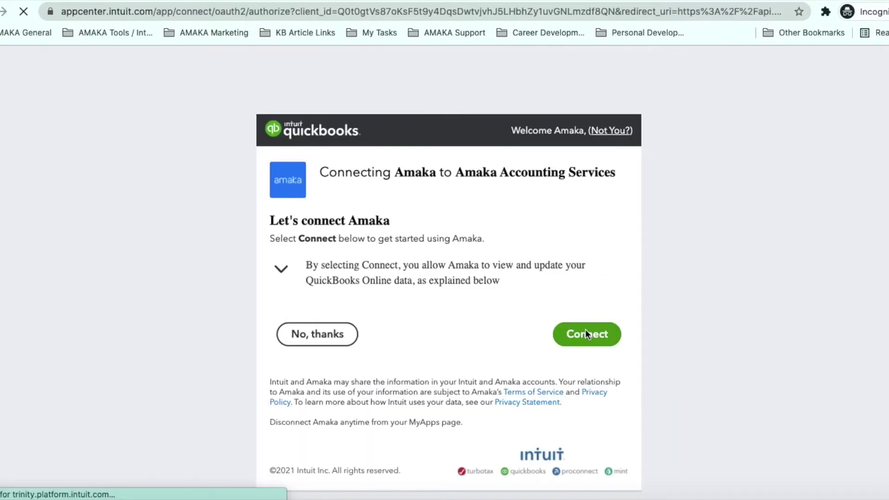
pyautogui.click(585, 331)
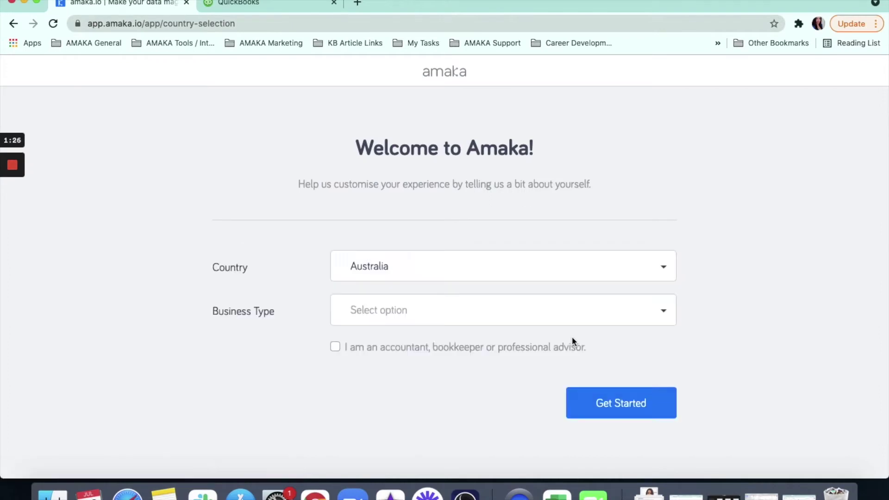
# Set the business type to Other and mark the user as an accountant or bookkeeper.
pyautogui.click(483, 305)
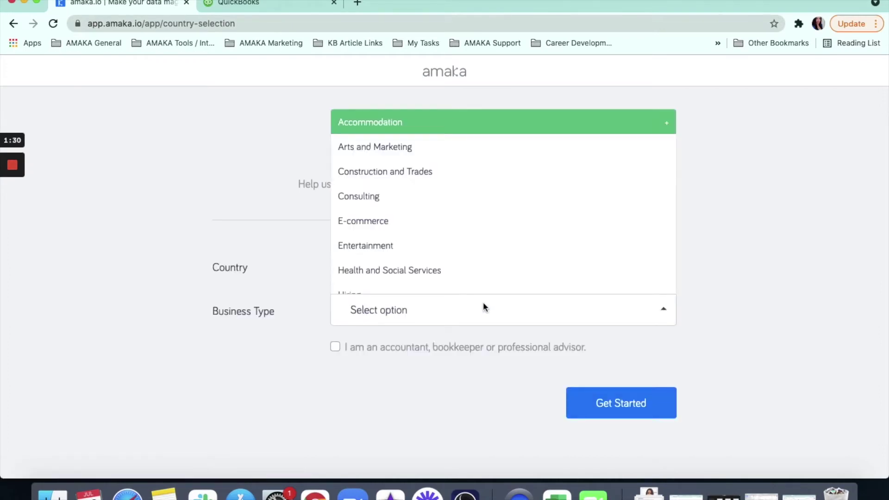
pyautogui.scroll(-3, 468, 272)
pyautogui.click(402, 280)
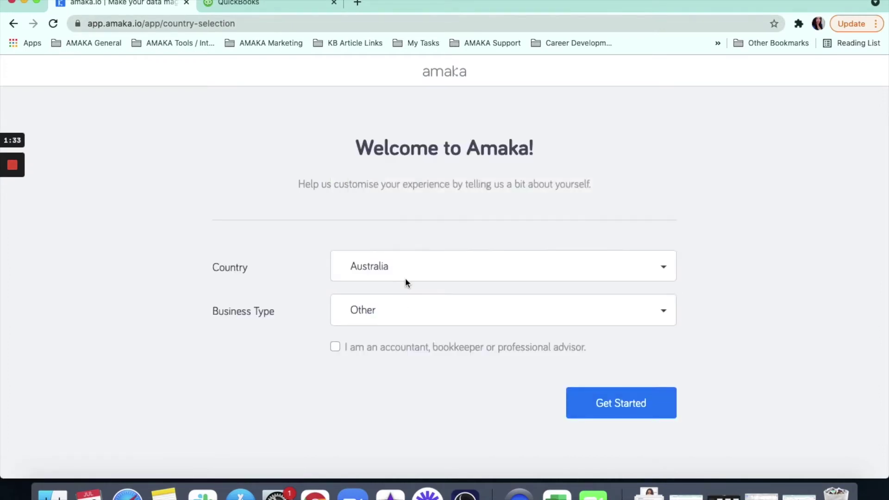
pyautogui.click(336, 347)
pyautogui.click(599, 402)
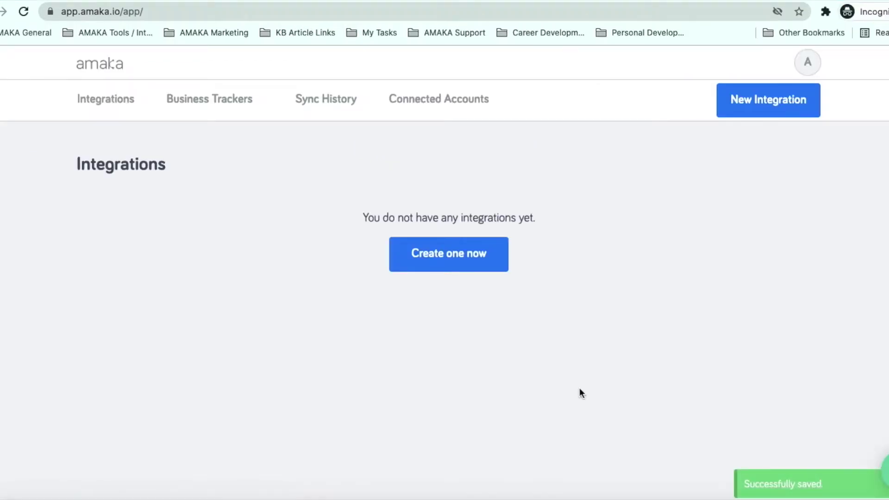
pyautogui.click(458, 258)
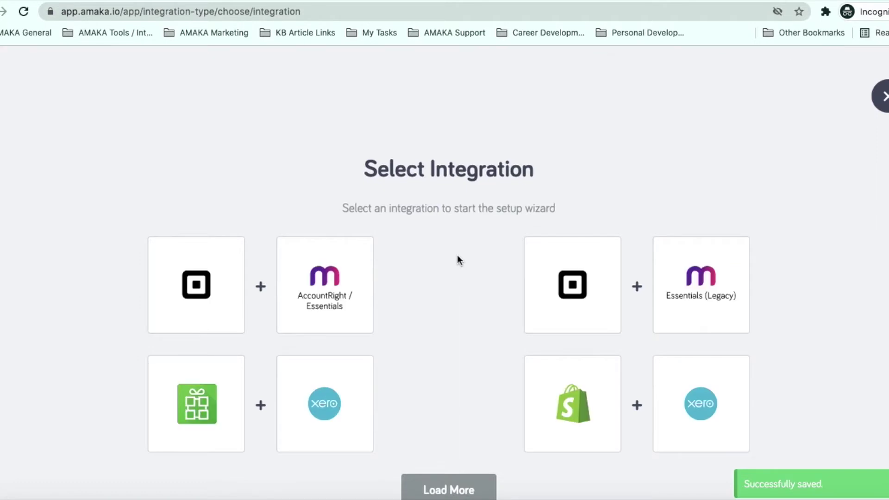
pyautogui.scroll(-10, 631, 180)
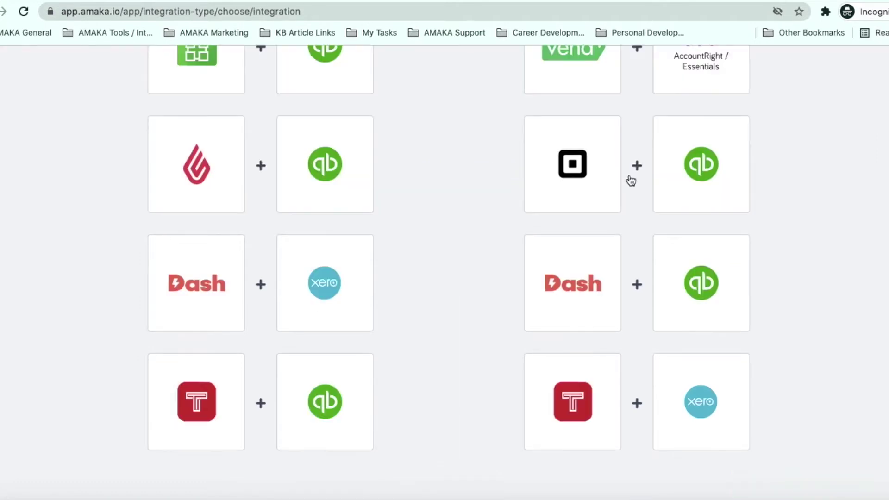
pyautogui.click(636, 172)
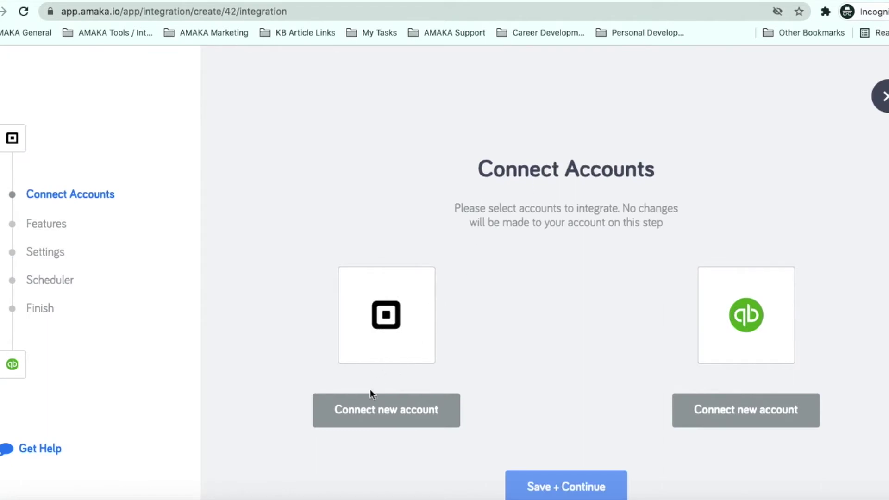
pyautogui.click(361, 409)
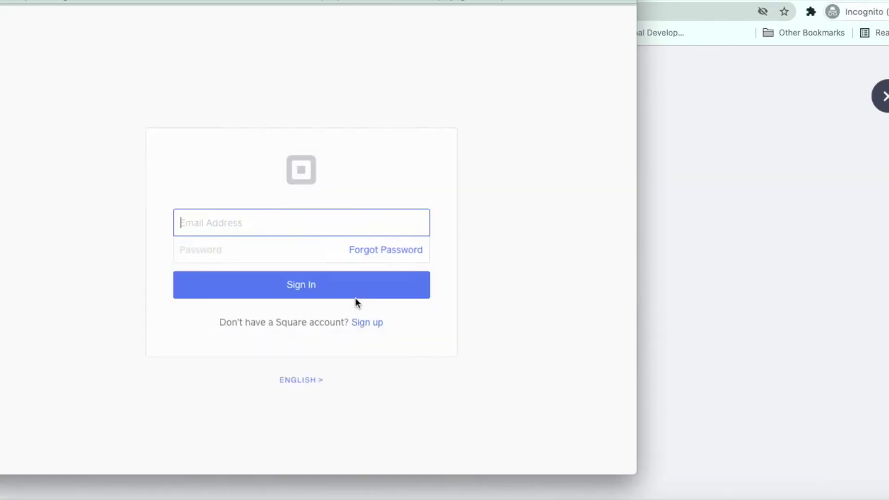
pyautogui.click(216, 250)
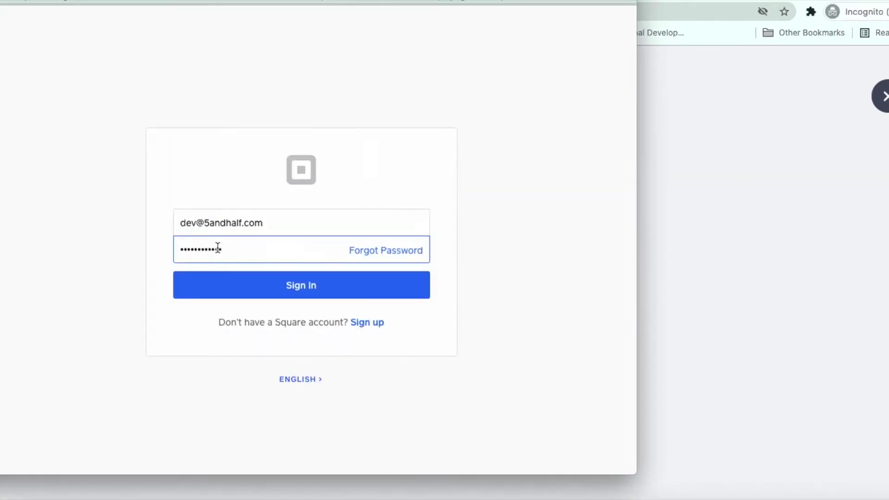
pyautogui.click(363, 293)
# Set the timezone to America/New York and the nickname to 'Amaka Cafe'.
pyautogui.click(463, 179)
pyautogui.write('new')
pyautogui.click(463, 206)
pyautogui.click(462, 227)
pyautogui.write('Amaka C')
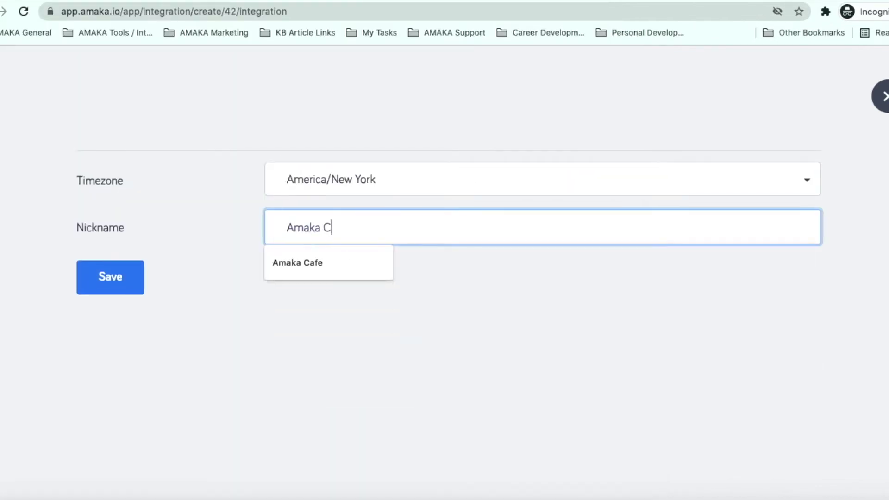
pyautogui.write('afe')
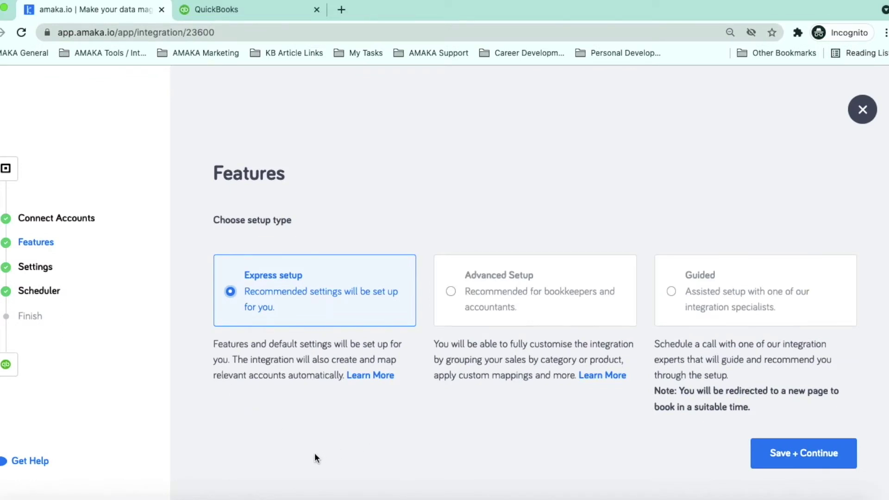
# Select the Advanced Setup integration type and continue to General settings.
pyautogui.click(509, 309)
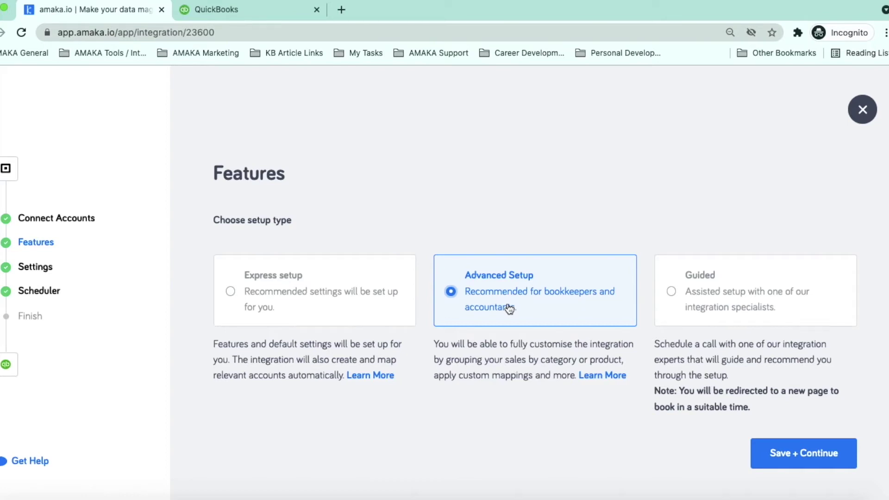
pyautogui.click(781, 454)
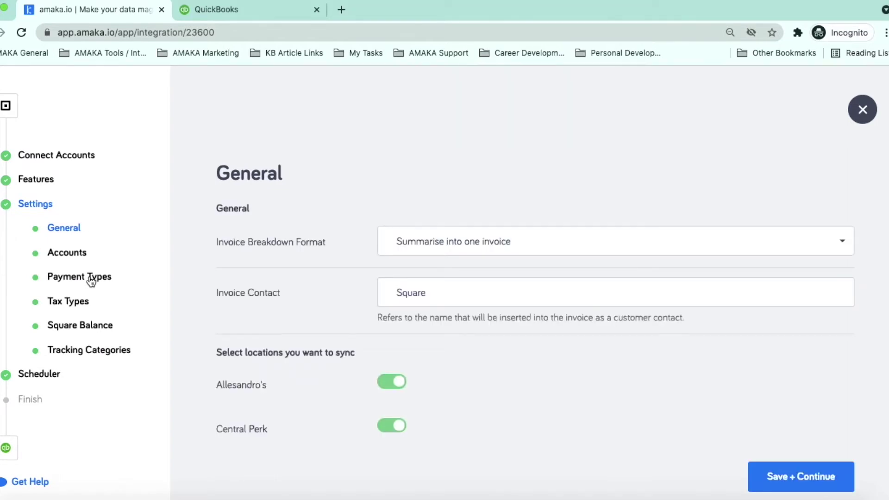
# Split invoices by location and advance to the account mapping settings.
pyautogui.click(550, 238)
pyautogui.click(484, 293)
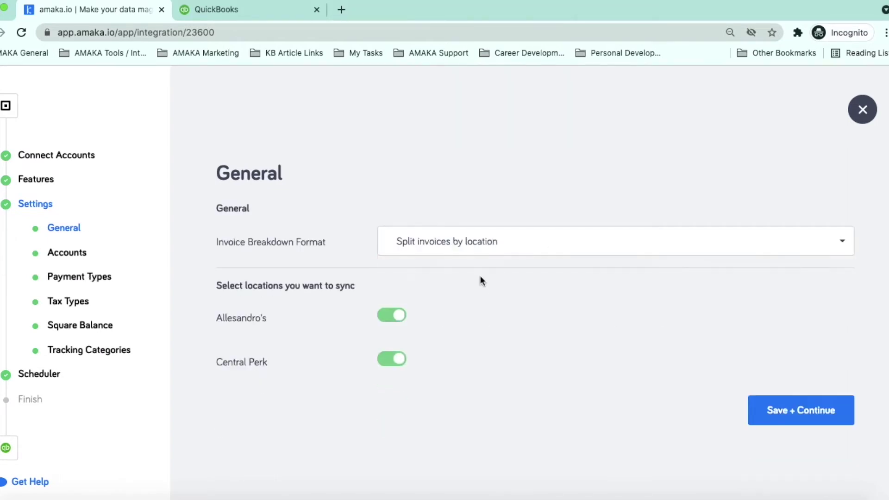
pyautogui.click(787, 410)
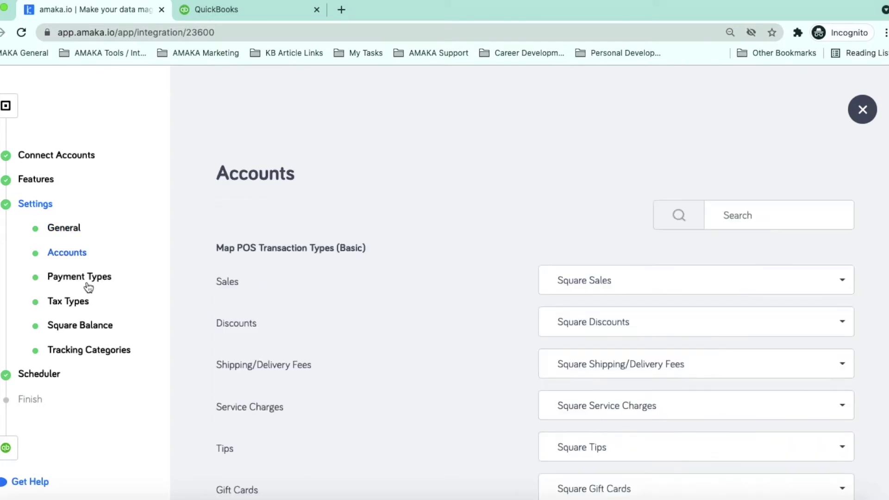
pyautogui.scroll(-2, 351, 272)
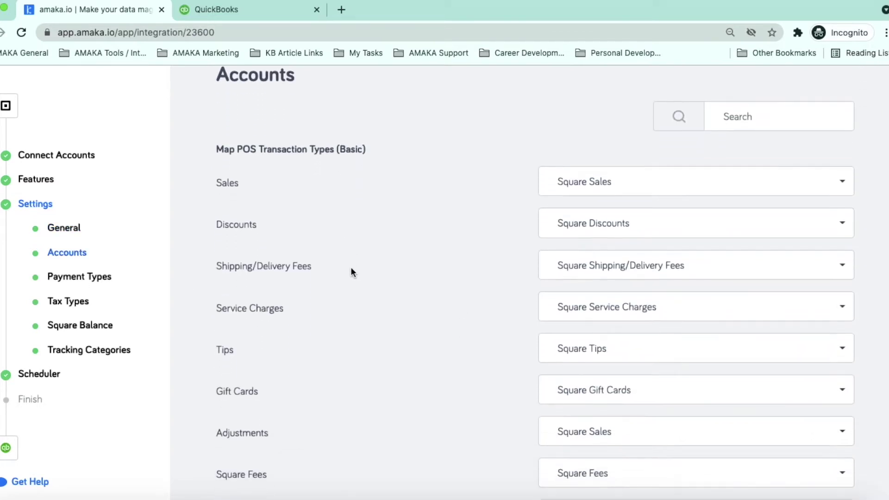
pyautogui.click(734, 187)
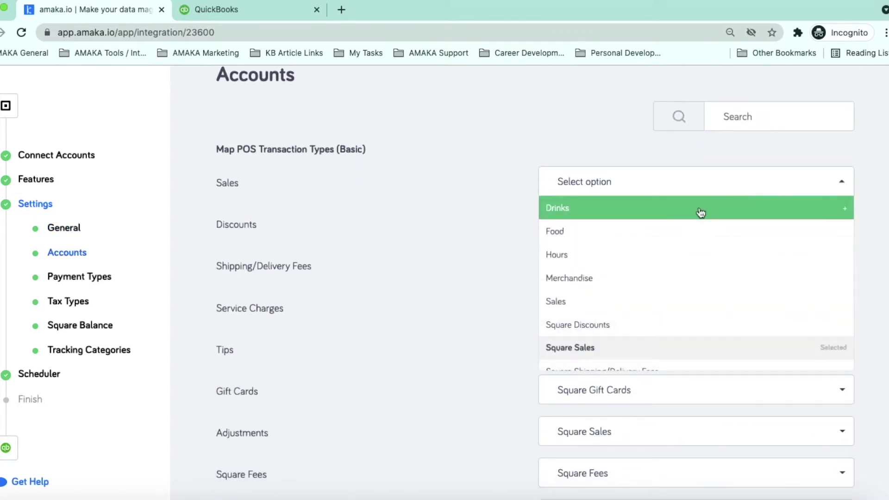
pyautogui.click(665, 312)
pyautogui.scroll(-4, 465, 328)
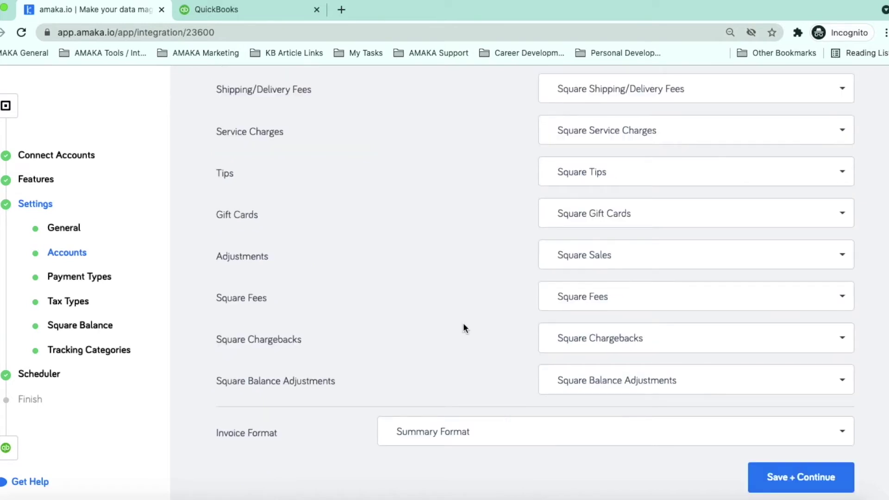
# Set the invoice format to Categorised with lines grouped by Category.
pyautogui.click(435, 438)
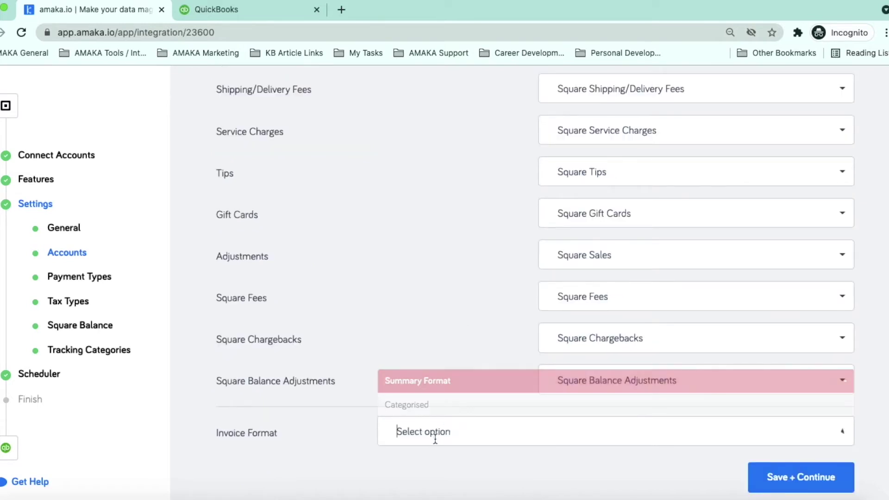
pyautogui.click(420, 408)
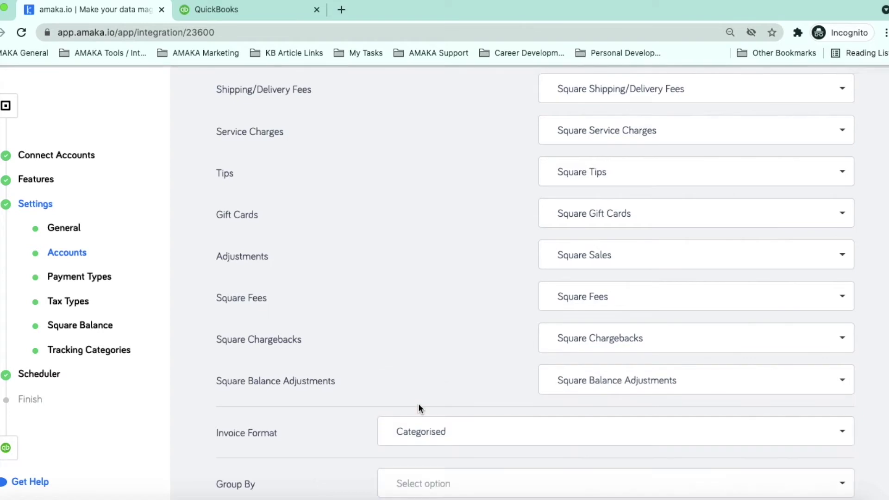
pyautogui.scroll(-2, 418, 404)
pyautogui.click(421, 427)
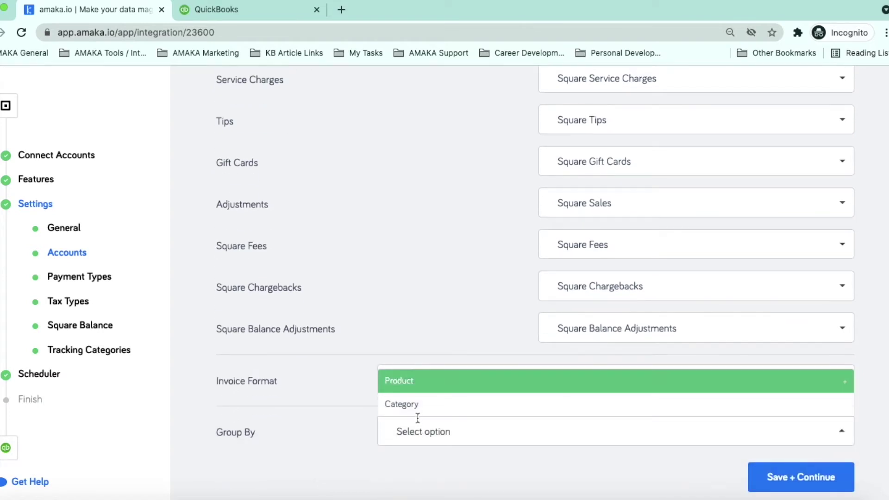
pyautogui.click(414, 406)
pyautogui.scroll(-5, 413, 404)
# Map Food, Drinks, Merchandise, Alcohol and Fruits to Sales, Retail to Square Sales, and save.
pyautogui.click(602, 224)
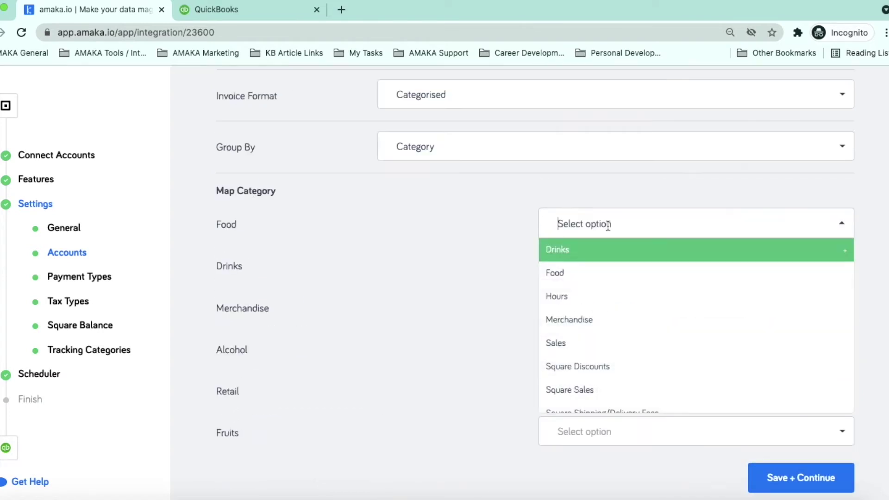
pyautogui.click(556, 341)
pyautogui.click(585, 273)
pyautogui.click(563, 392)
pyautogui.click(583, 308)
pyautogui.click(563, 424)
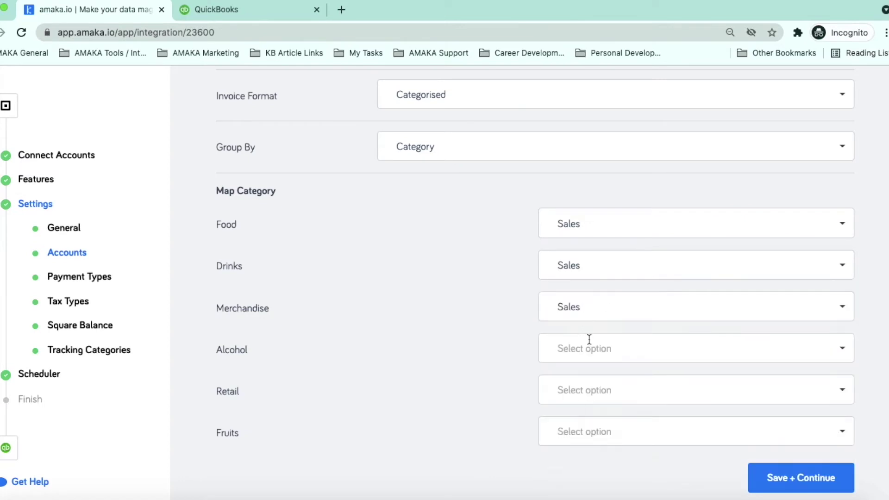
pyautogui.click(589, 348)
pyautogui.click(568, 264)
pyautogui.click(582, 391)
pyautogui.click(574, 352)
pyautogui.click(564, 430)
pyautogui.click(569, 346)
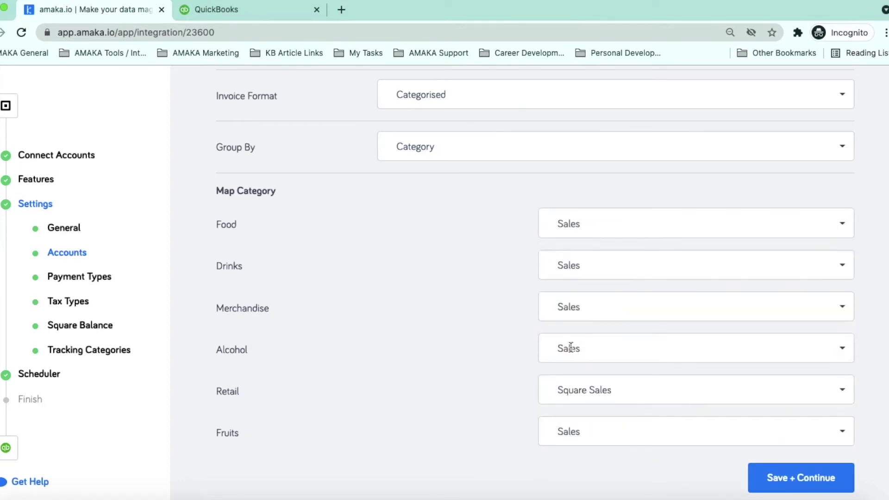
pyautogui.click(783, 477)
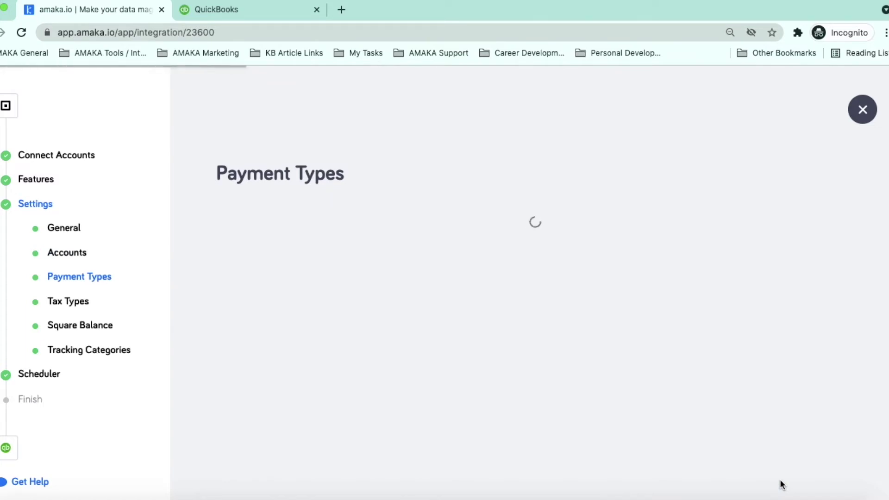
# Map Cash to Square Cash Clearing, Gift Card to Square Gift Cards, Bank Transfers to Square Balance.
pyautogui.click(837, 247)
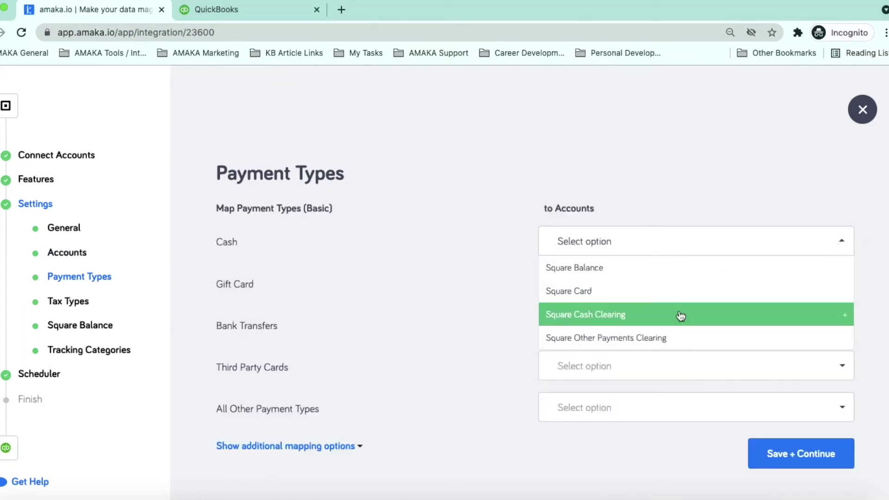
pyautogui.click(681, 314)
pyautogui.click(756, 286)
pyautogui.click(637, 356)
pyautogui.click(640, 324)
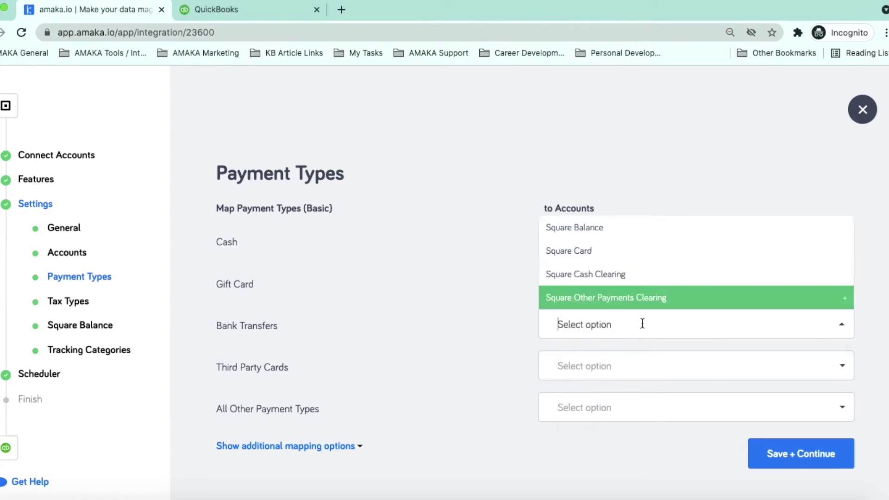
pyautogui.click(602, 228)
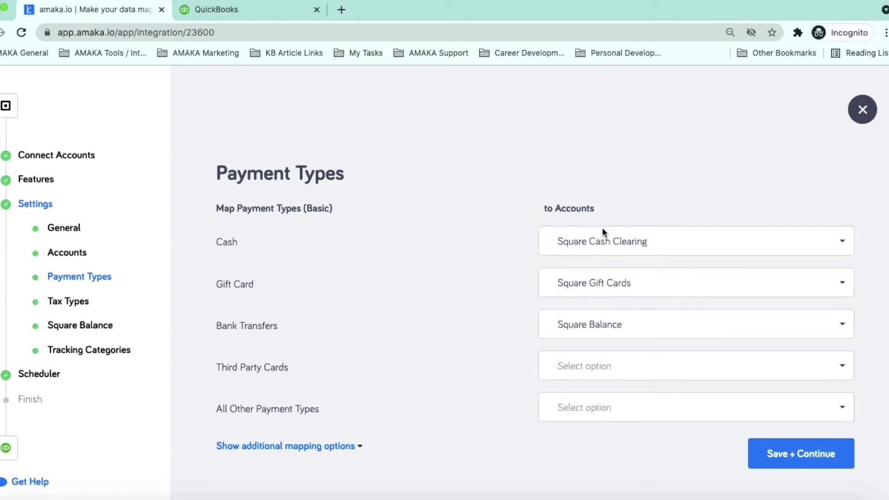
# Map Third Party Cards, All Other and Bank Transfers to Square Other Payments Clearing, then save.
pyautogui.click(603, 364)
pyautogui.click(597, 337)
pyautogui.click(588, 406)
pyautogui.click(588, 380)
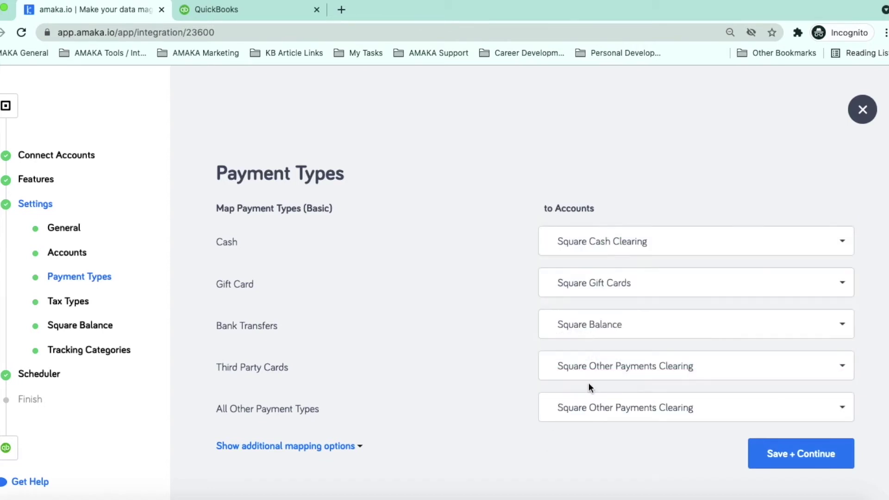
pyautogui.click(703, 321)
pyautogui.click(635, 296)
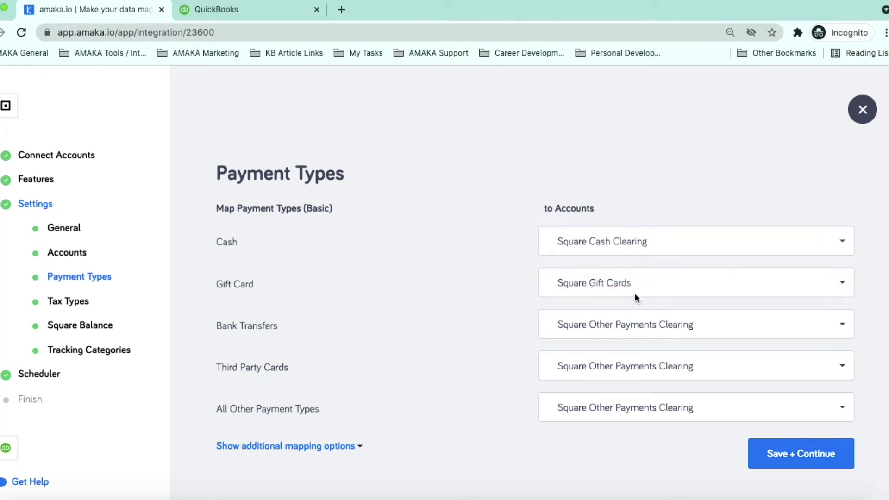
pyautogui.click(351, 446)
pyautogui.click(796, 479)
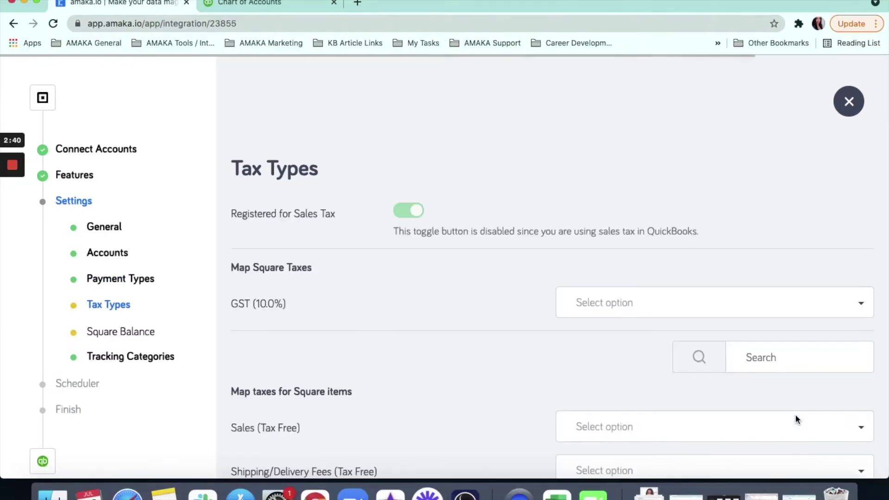
# Map the Square GST (10.0%) tax to GST and Sales (Tax Free) to GST free.
pyautogui.click(593, 311)
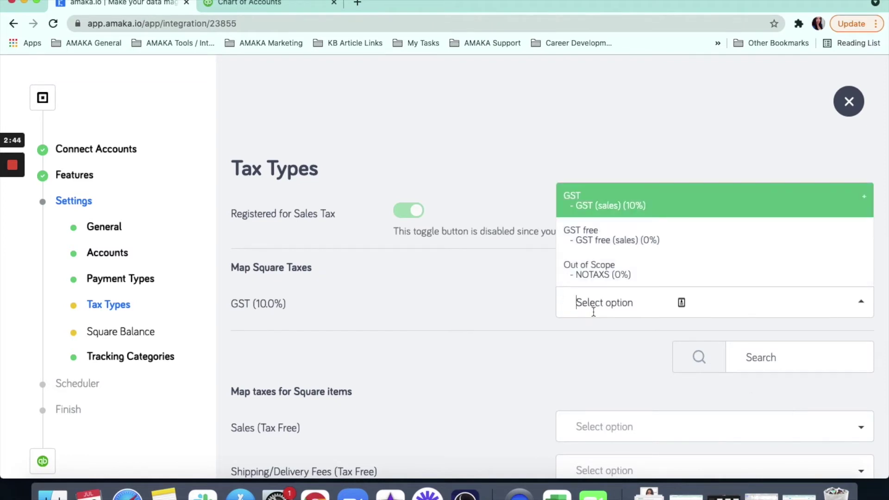
pyautogui.click(641, 207)
pyautogui.scroll(-2, 588, 324)
pyautogui.scroll(-2, 585, 327)
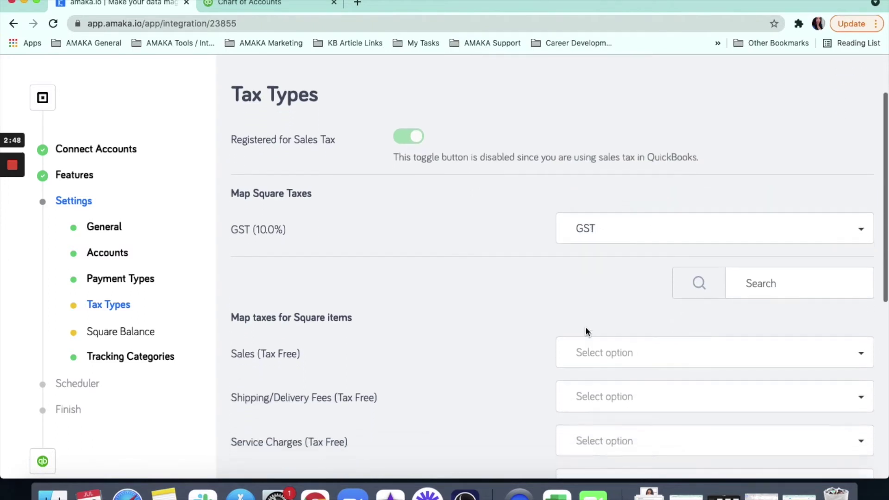
pyautogui.scroll(-1, 585, 326)
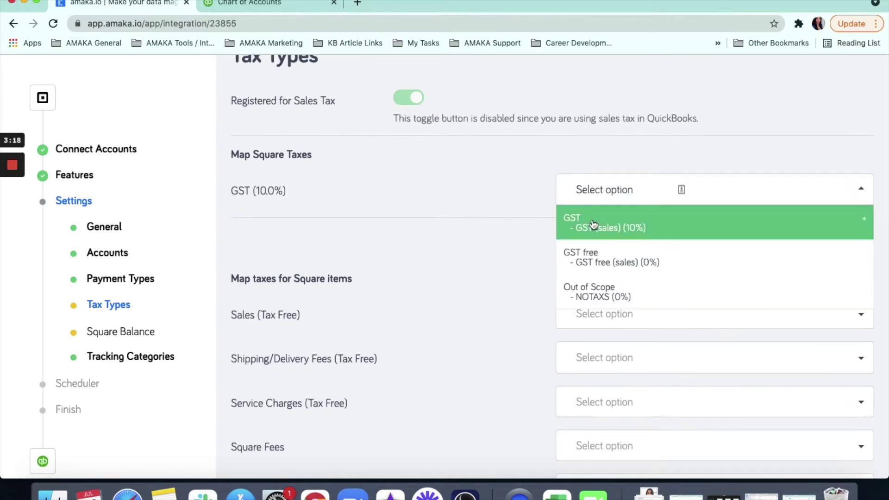
pyautogui.click(591, 218)
pyautogui.scroll(-2, 591, 218)
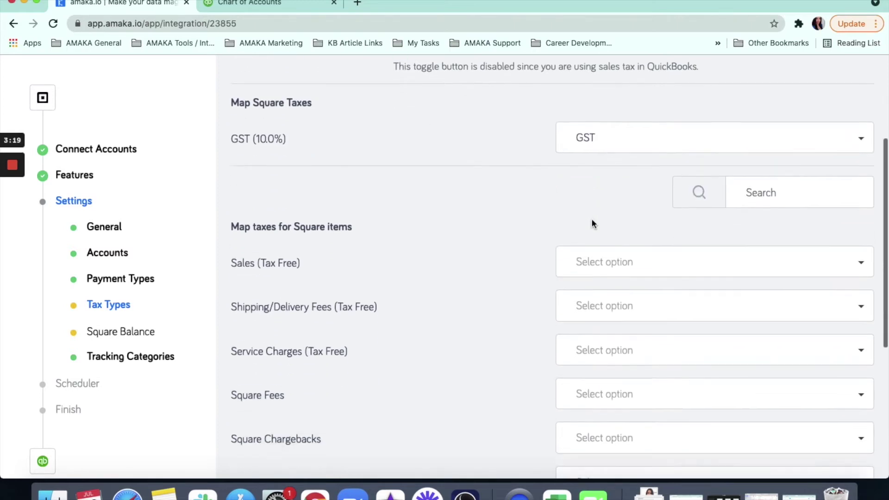
pyautogui.scroll(-2, 591, 218)
pyautogui.click(592, 220)
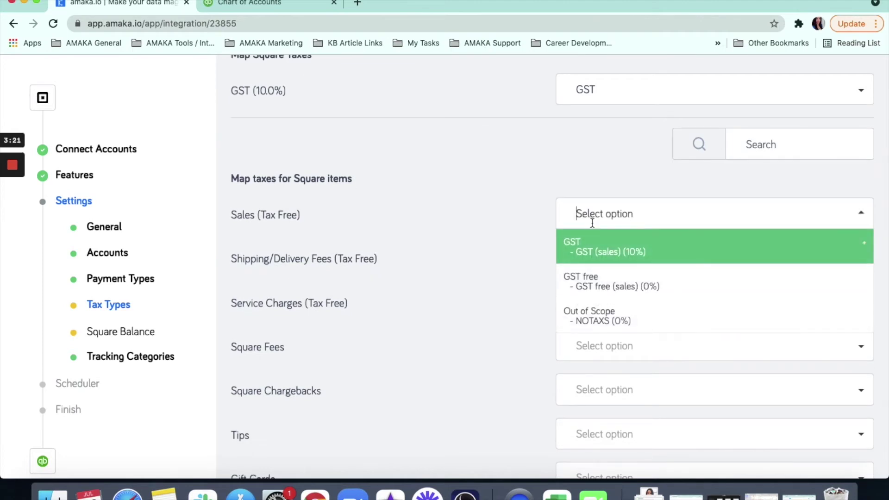
pyautogui.click(578, 284)
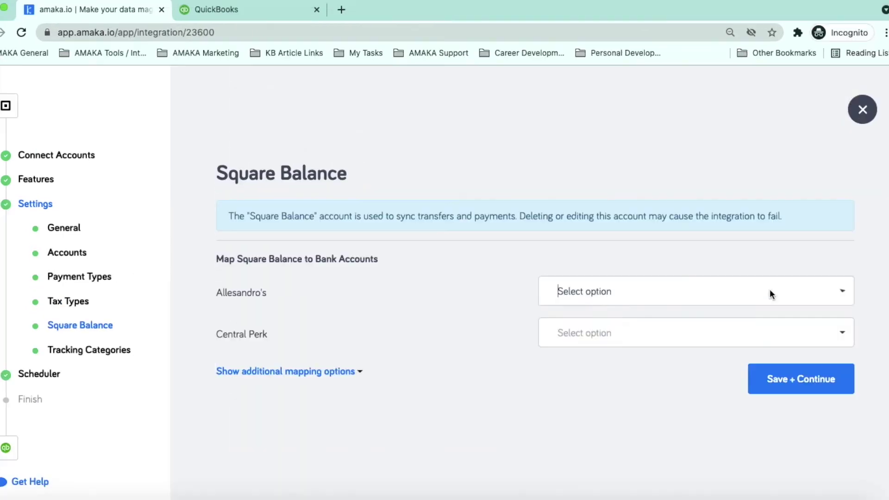
# Link Allesandro's Square Balance to CitiBank and Central Perk's to Wells Fargo Business Account, then save.
pyautogui.click(770, 289)
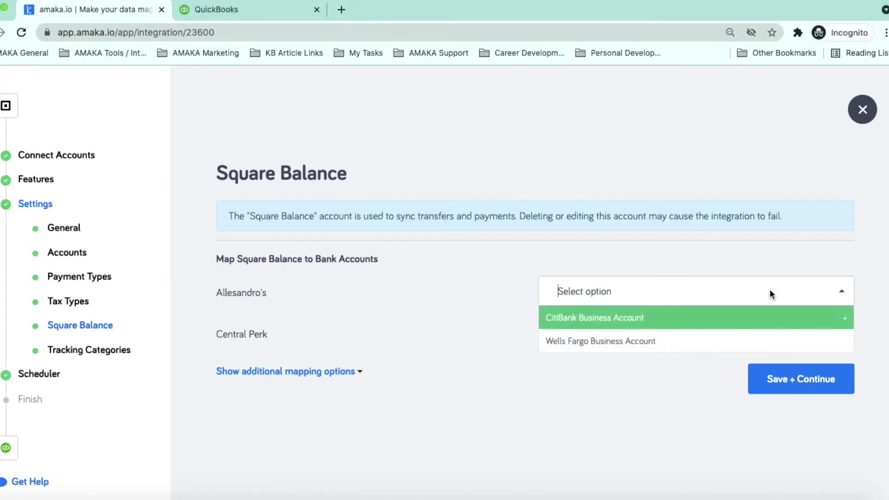
pyautogui.click(721, 318)
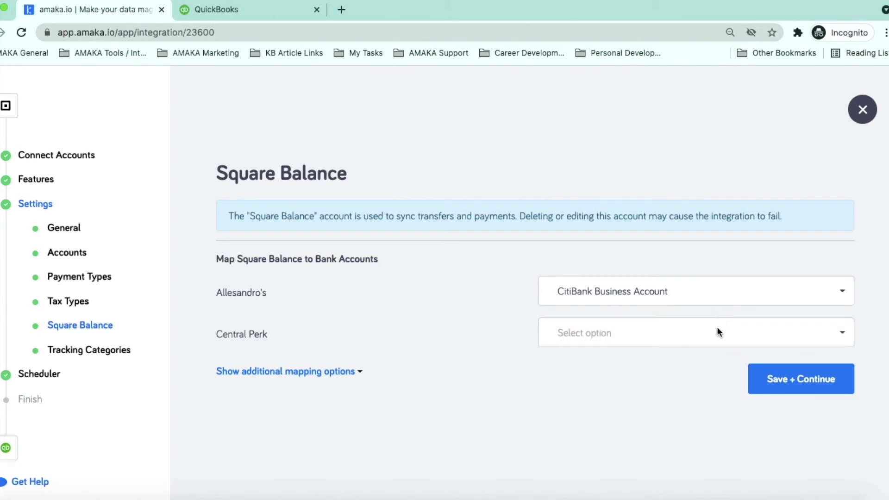
pyautogui.click(715, 331)
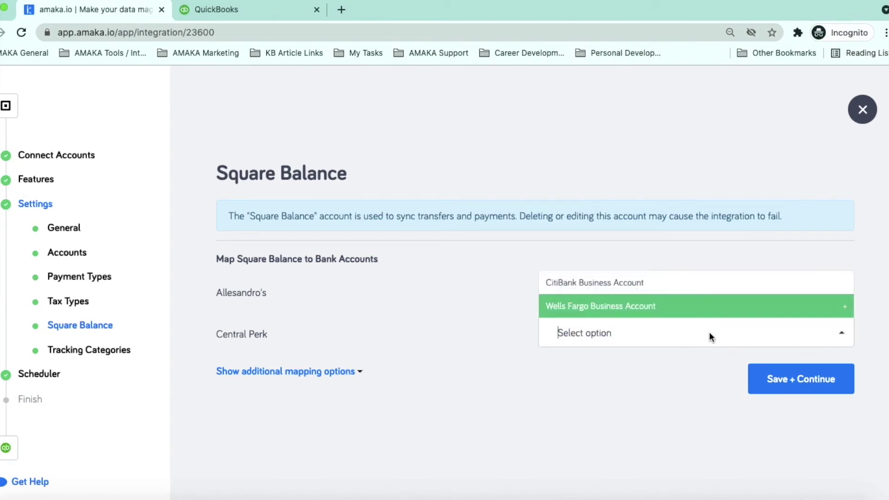
pyautogui.click(705, 310)
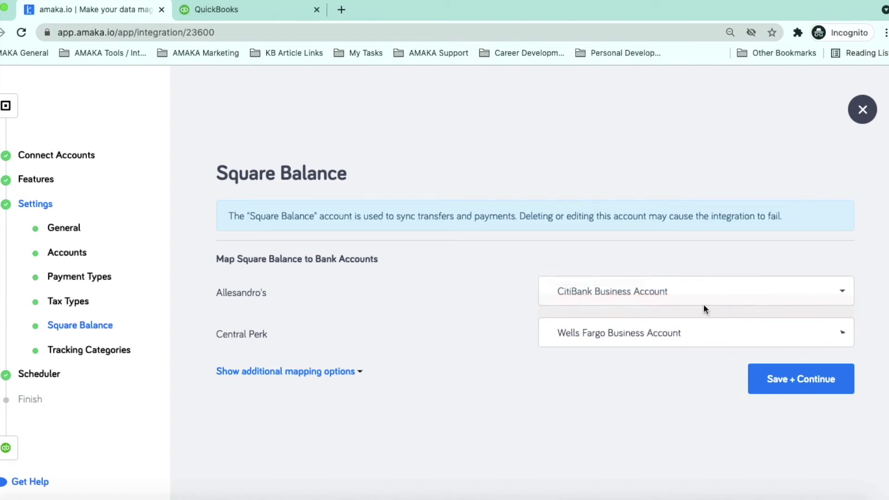
pyautogui.click(777, 384)
# Set Tracking Categories to track by Locations and save.
pyautogui.click(417, 327)
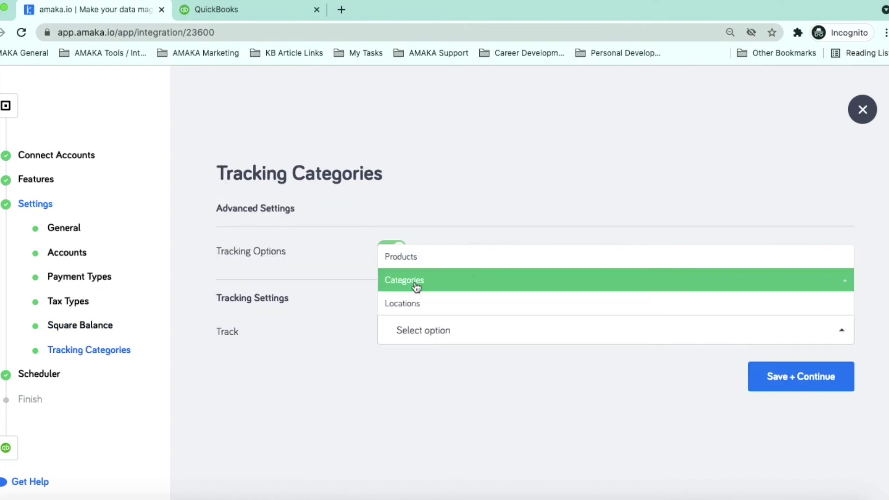
pyautogui.click(416, 308)
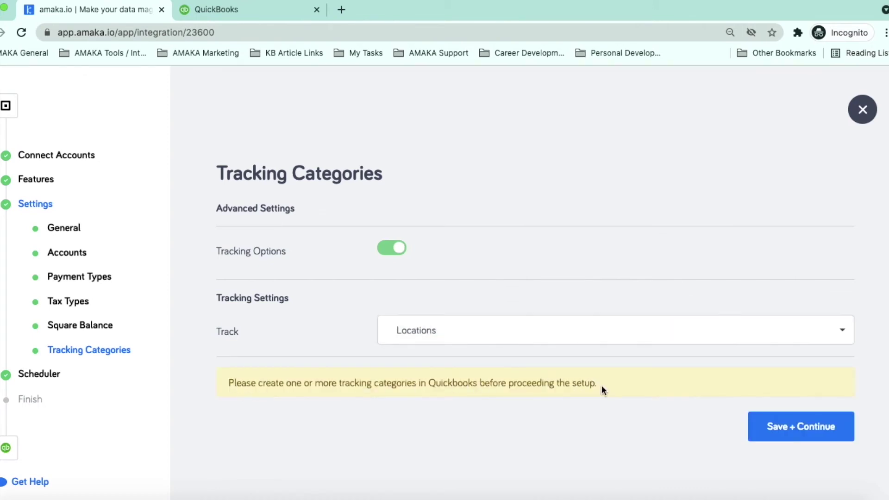
pyautogui.click(801, 429)
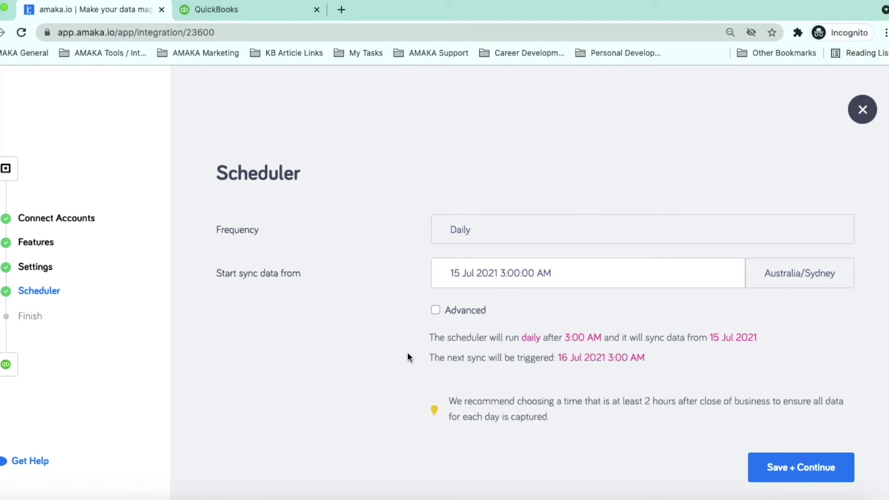
# Set the sync start date to 1 May 2021 and complete the integration setup.
pyautogui.moveTo(425, 337)
pyautogui.mouseDown()
pyautogui.moveTo(565, 361)
pyautogui.moveTo(645, 358)
pyautogui.mouseUp()
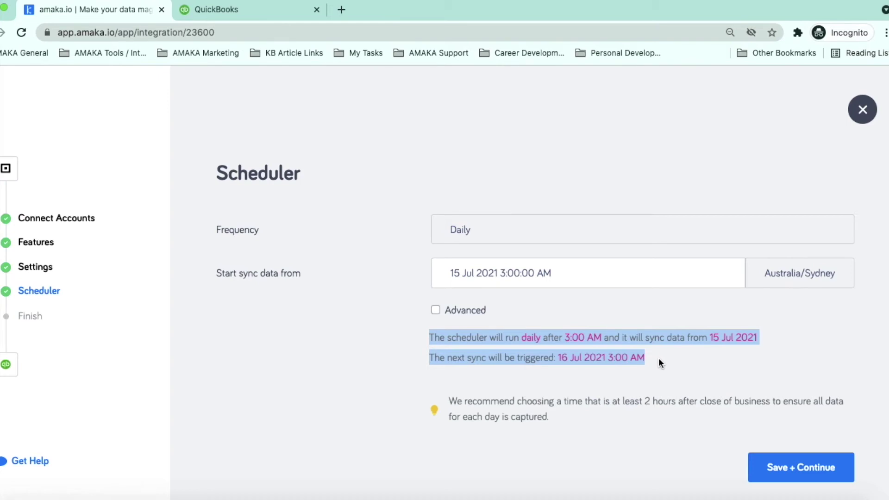
pyautogui.click(611, 308)
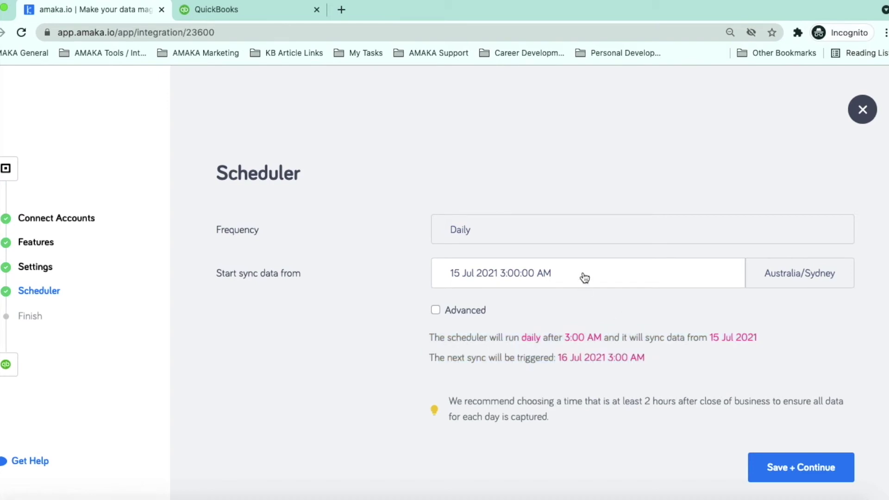
pyautogui.click(584, 277)
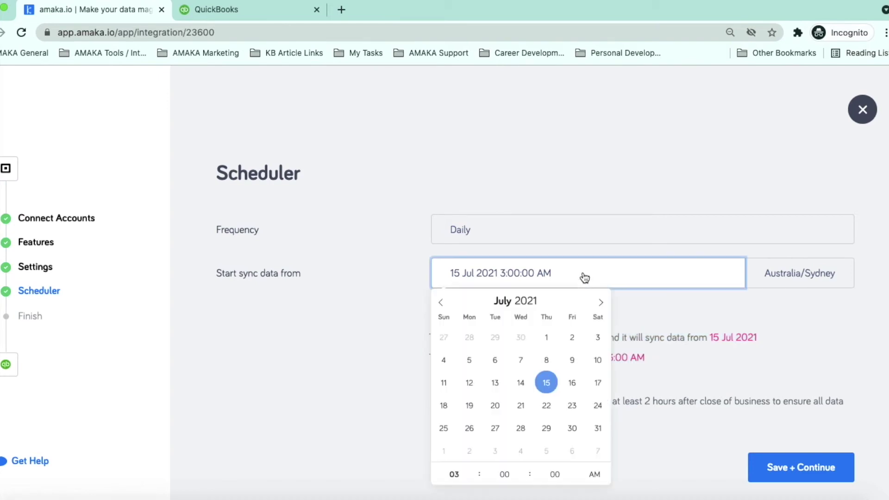
pyautogui.click(442, 303)
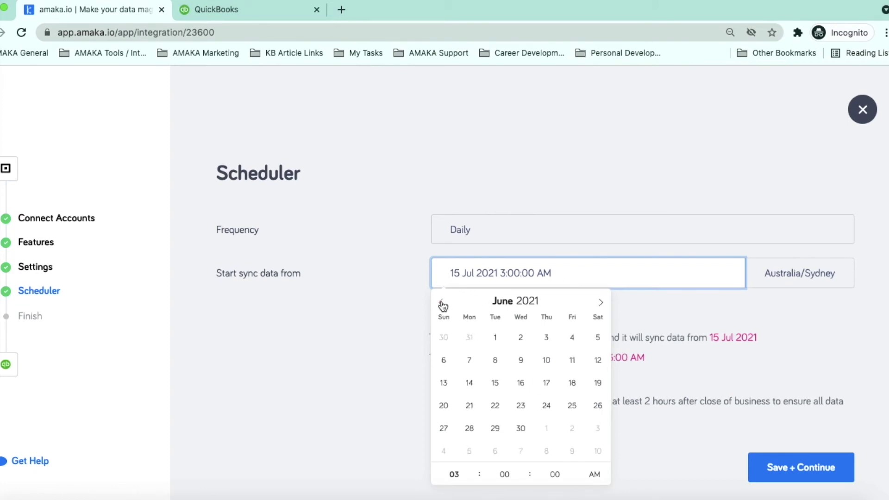
pyautogui.click(442, 304)
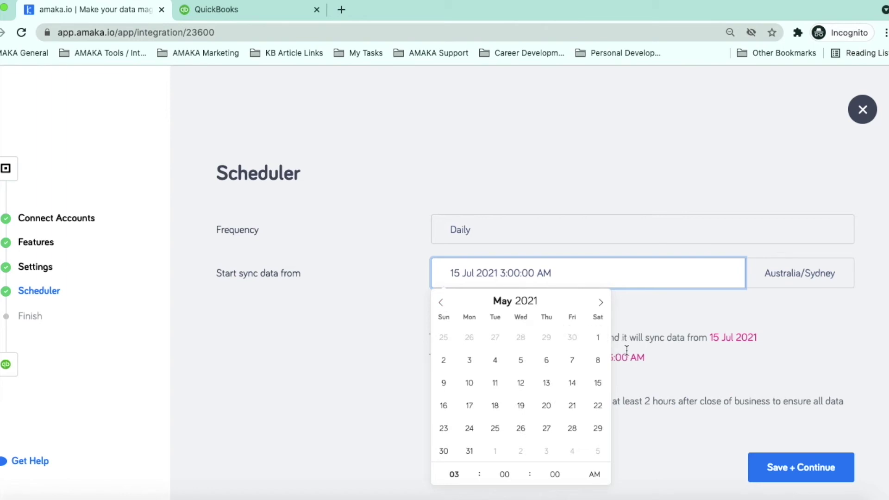
pyautogui.click(599, 337)
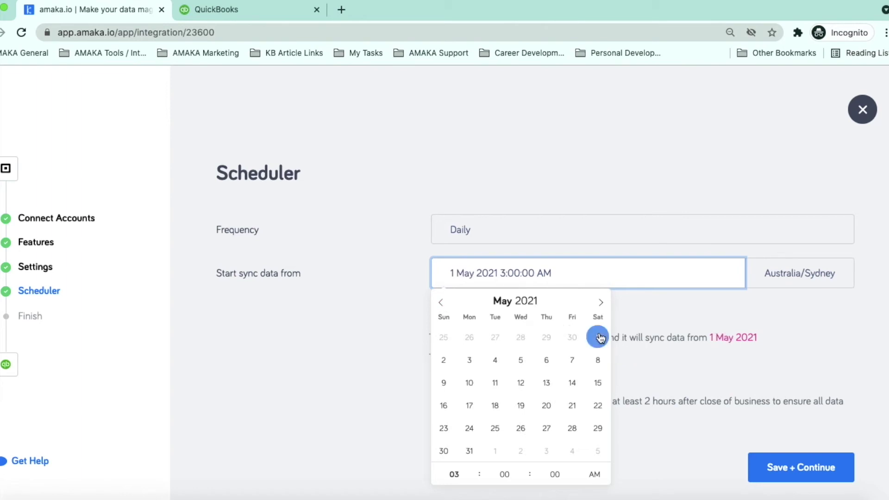
pyautogui.click(598, 337)
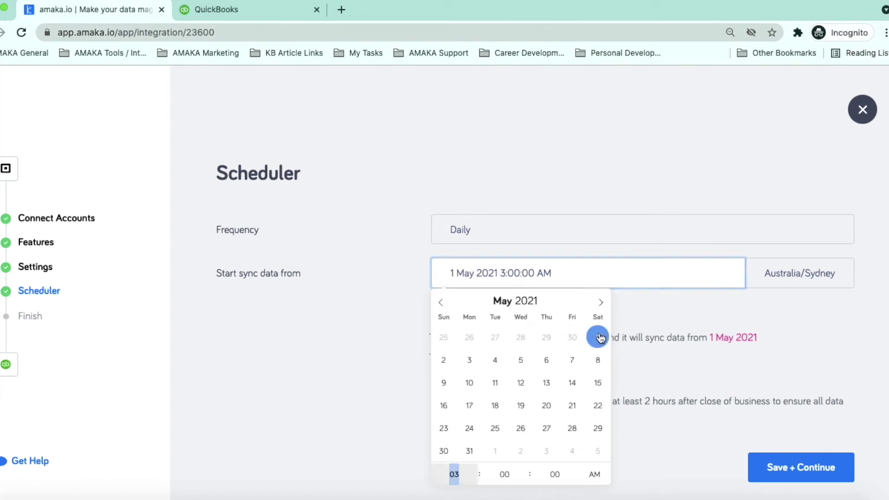
pyautogui.click(678, 356)
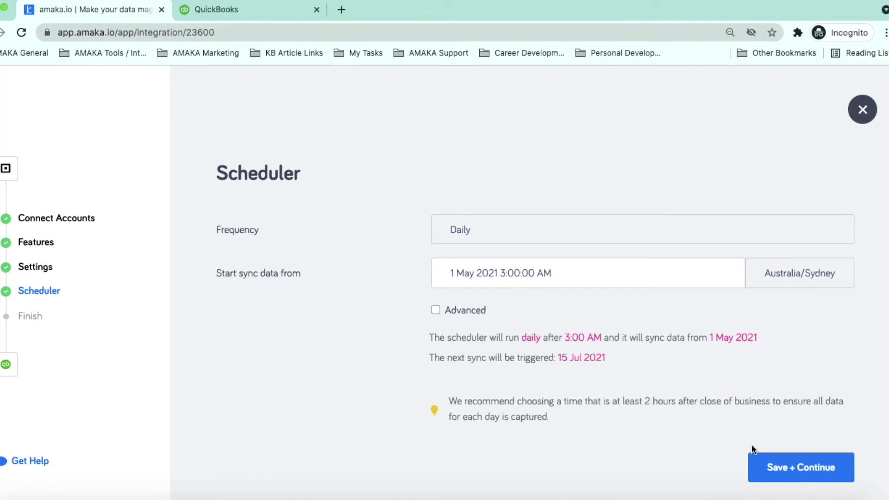
pyautogui.click(765, 468)
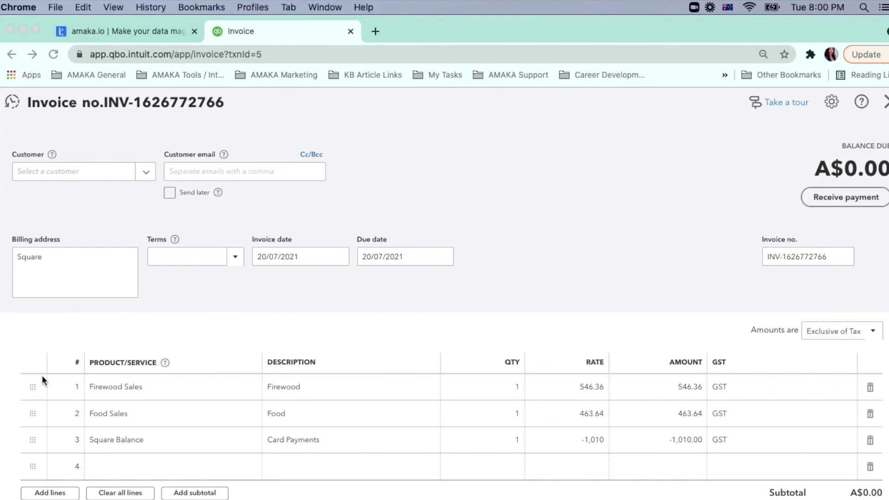
# Inspect the synced invoice's Firewood Sales, Food Sales and Square Fees lines in QuickBooks.
pyautogui.click(133, 393)
pyautogui.click(126, 417)
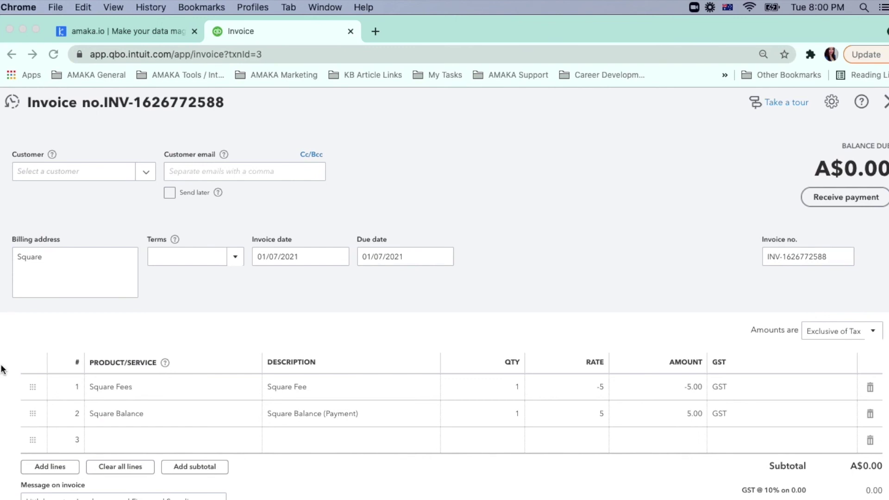
pyautogui.click(101, 389)
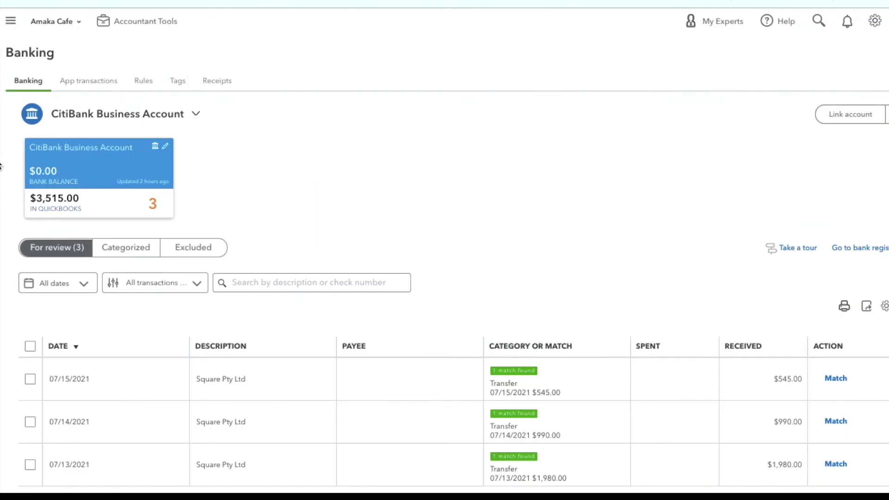
# Match the Square Pty Ltd deposits of $545 (07/15), $990 (07/14) and $1,980 (07/13) to their transfers.
pyautogui.scroll(-1, 191, 261)
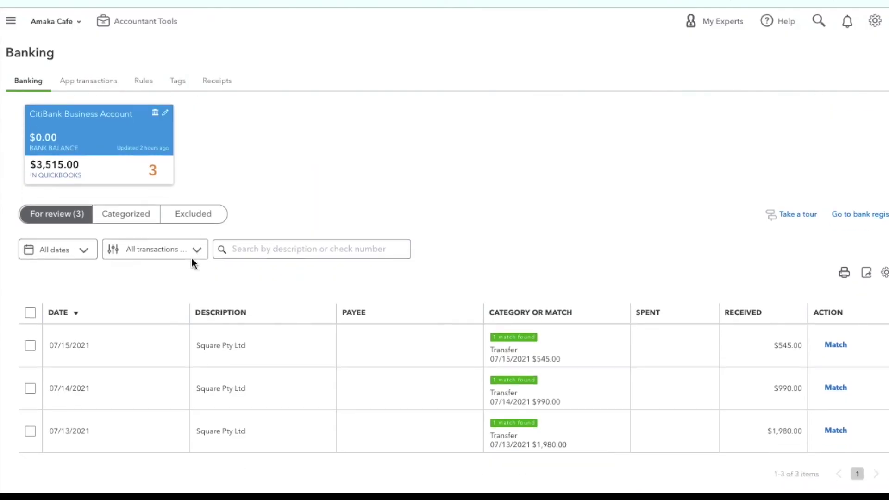
pyautogui.click(249, 354)
pyautogui.scroll(-3, 248, 354)
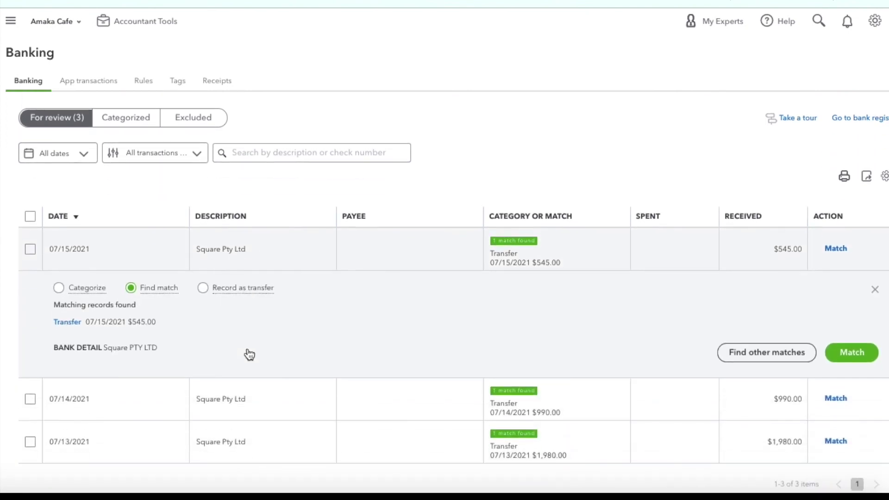
pyautogui.click(845, 354)
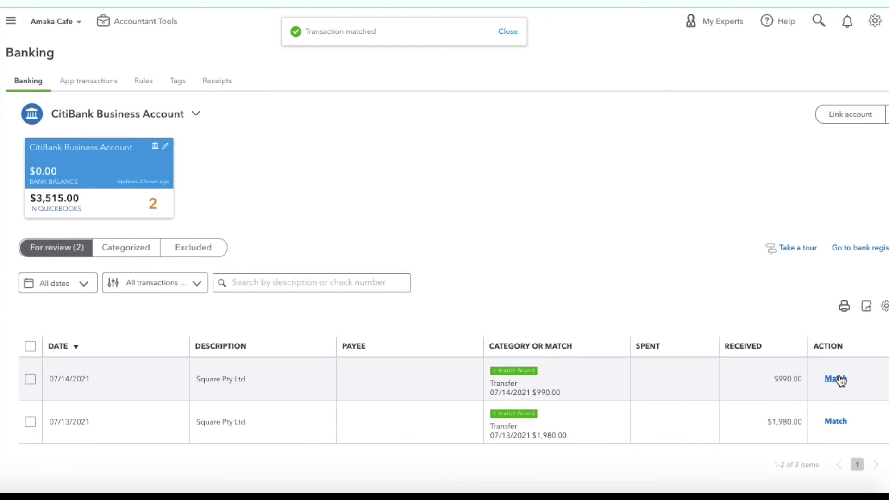
pyautogui.click(838, 378)
pyautogui.click(837, 378)
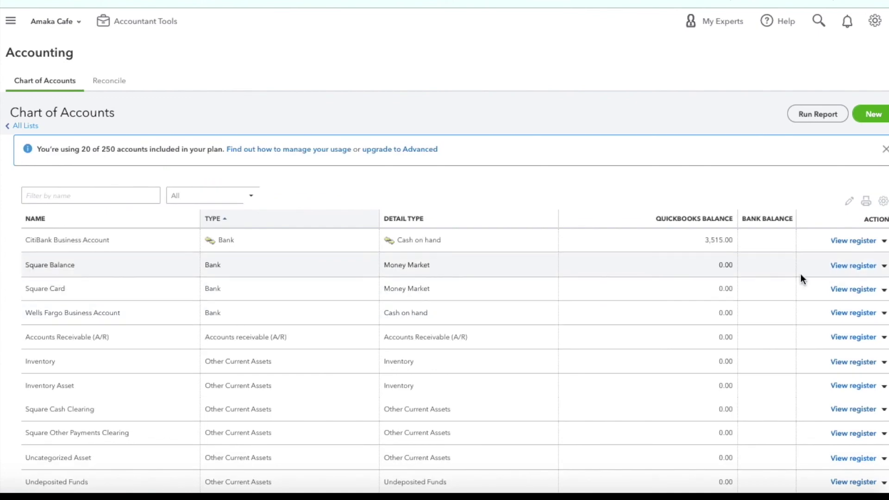
# Open the Square Balance account register and verify its ending balance reads $0.00.
pyautogui.click(844, 266)
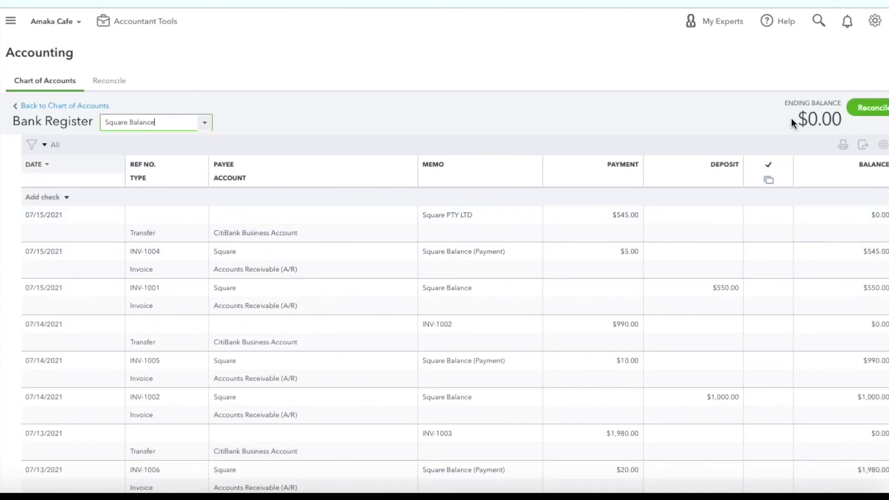
pyautogui.moveTo(791, 118); pyautogui.dragTo(845, 117)
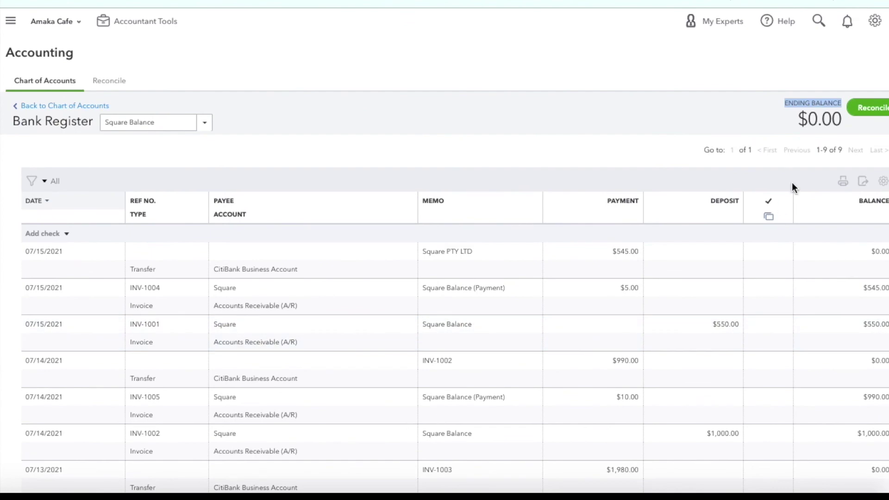
pyautogui.click(843, 119)
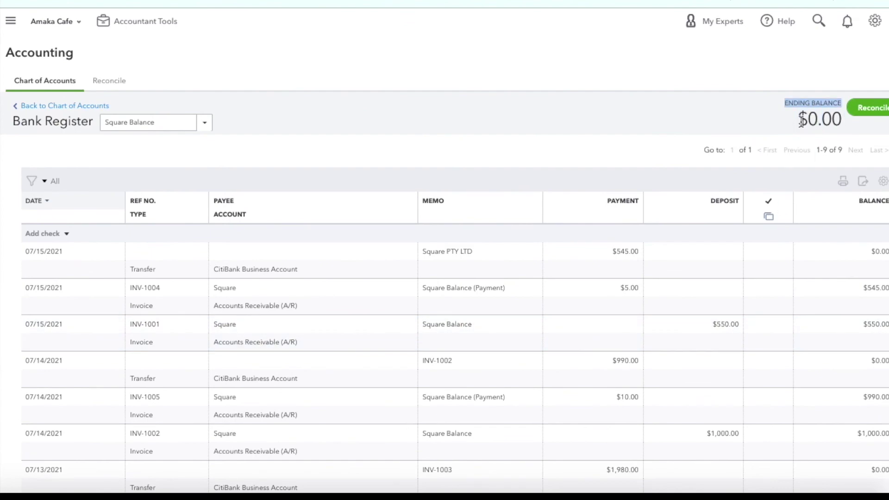